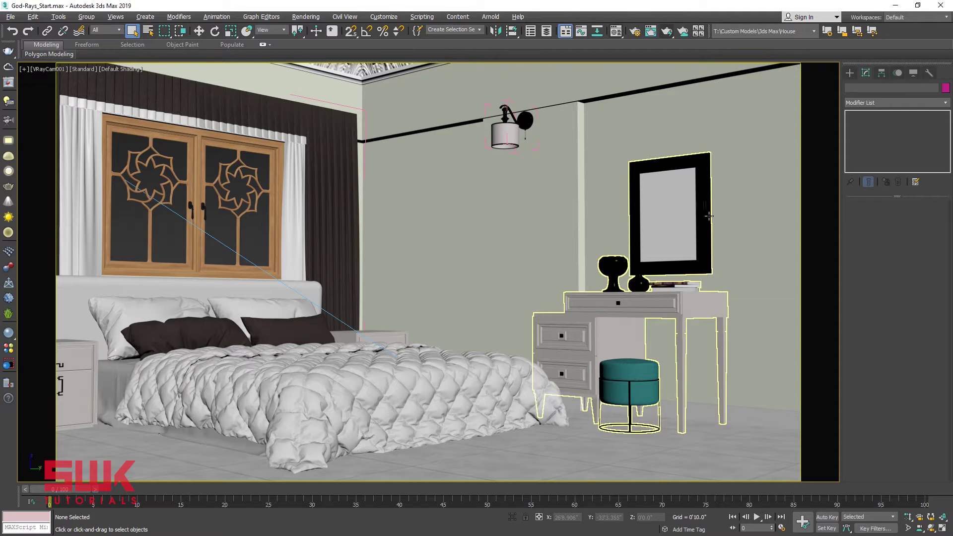
Render the camera view of the sunlit bedroom in V-Ray.
click(667, 30)
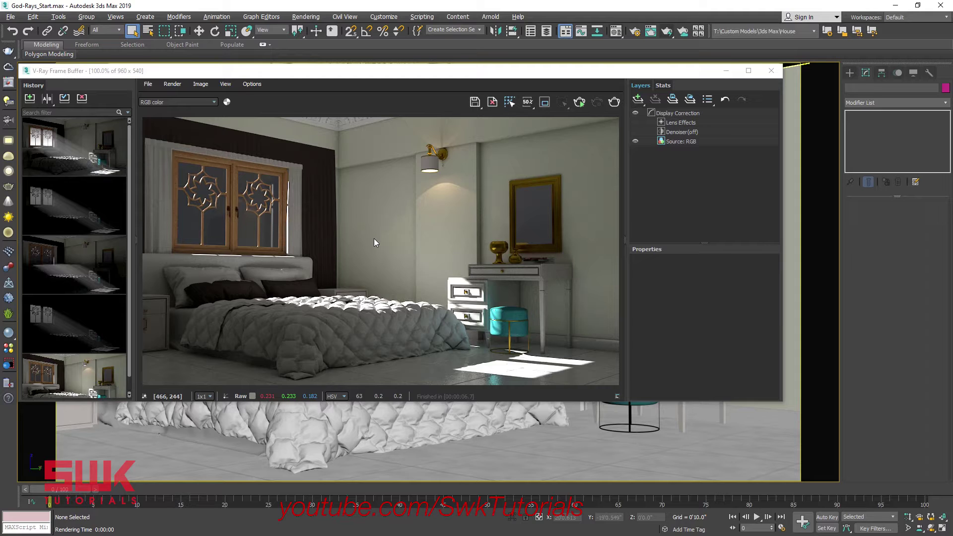
Turn off the Lamp sphere light in the V-Ray Light Lister, leaving VRaySun001 as the only light.
click(11, 103)
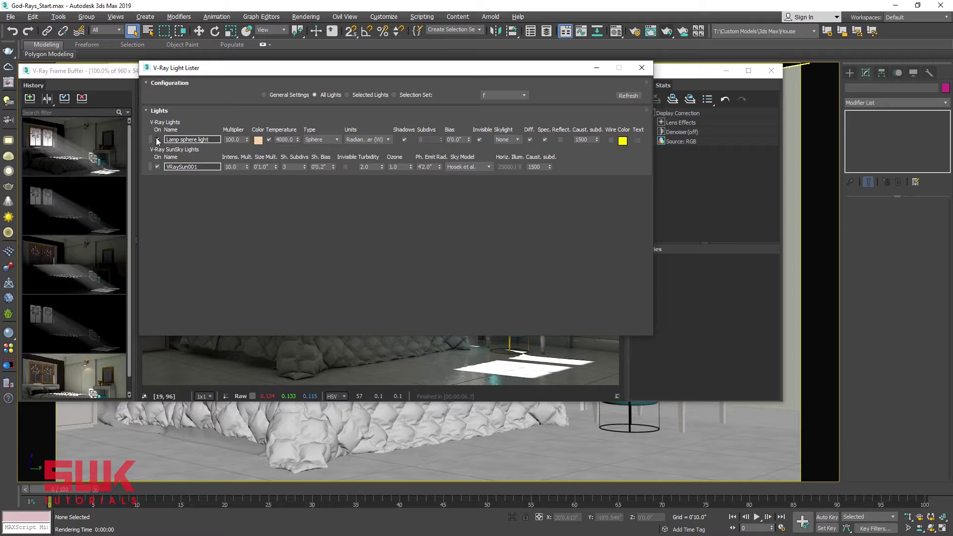
click(157, 140)
double_click(190, 168)
click(643, 68)
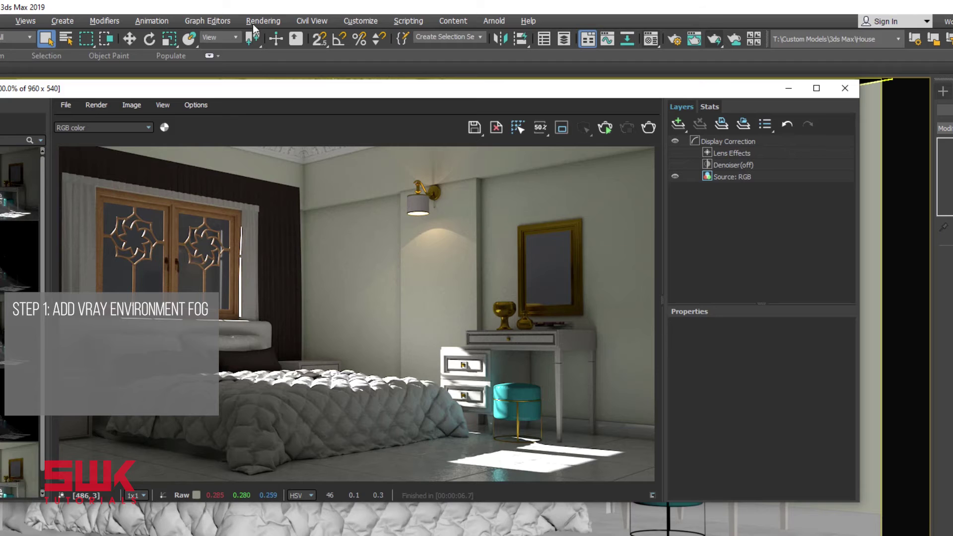
Add VRayEnvironmentFog under Atmosphere in Environment and Effects, and collapse Exposure Control to show its parameters.
click(252, 22)
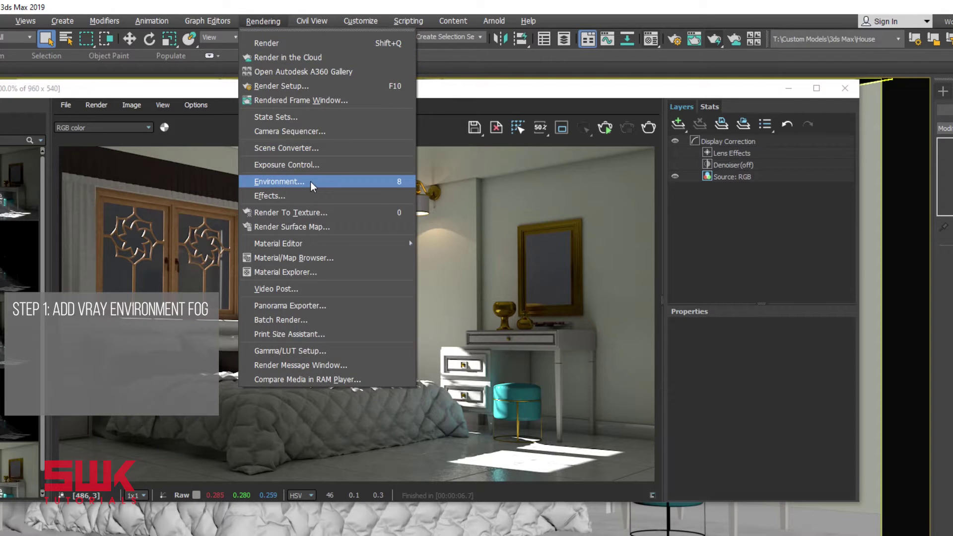
click(310, 181)
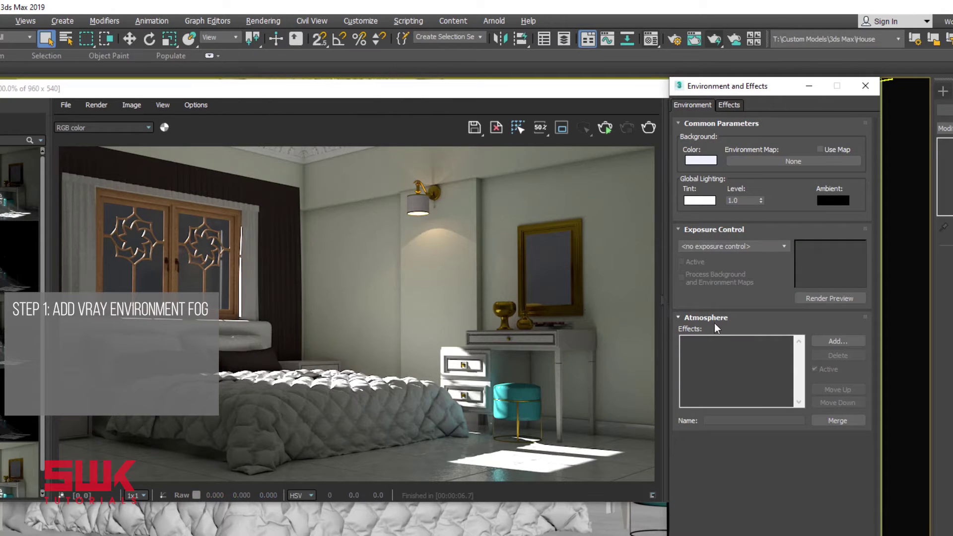
click(839, 342)
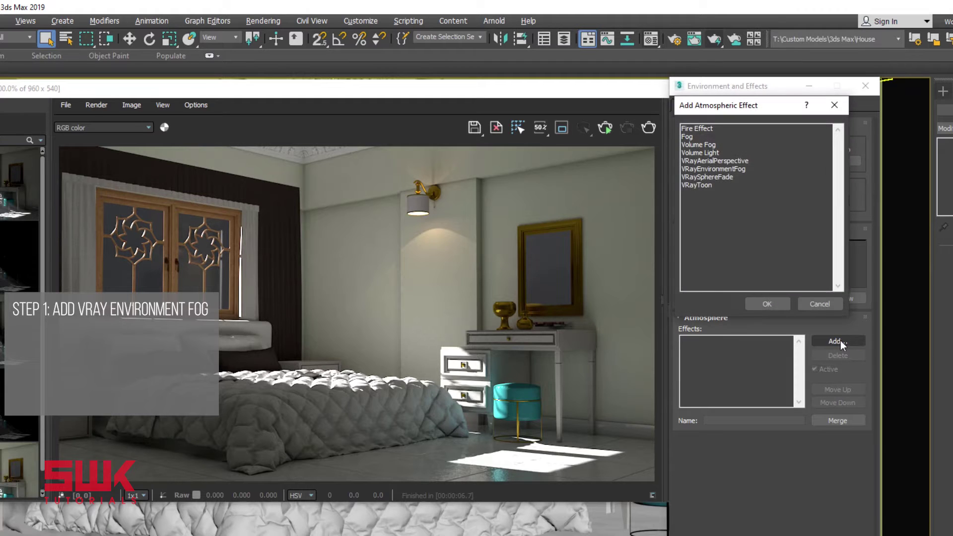
double_click(729, 167)
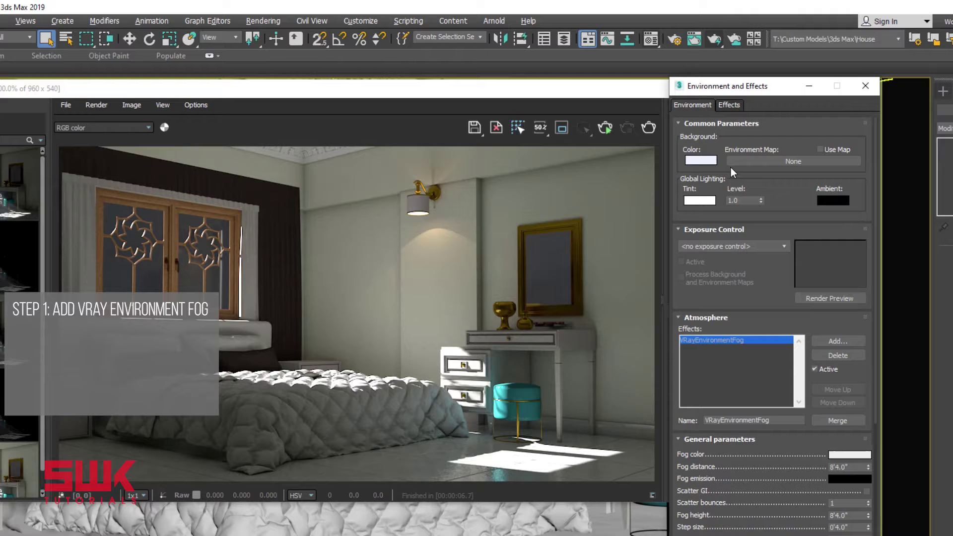
click(688, 234)
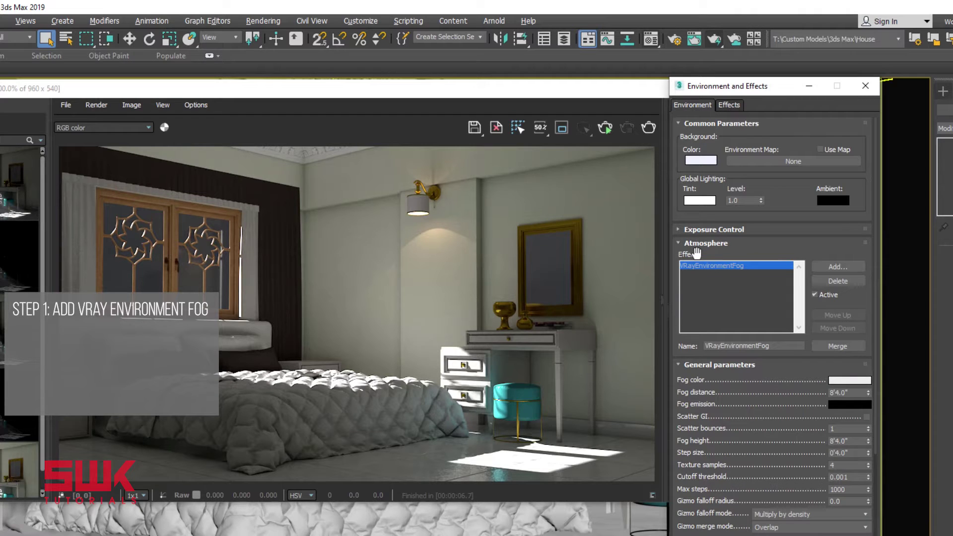
Render the bedroom with VRayEnvironmentFog active to produce light beams.
click(715, 42)
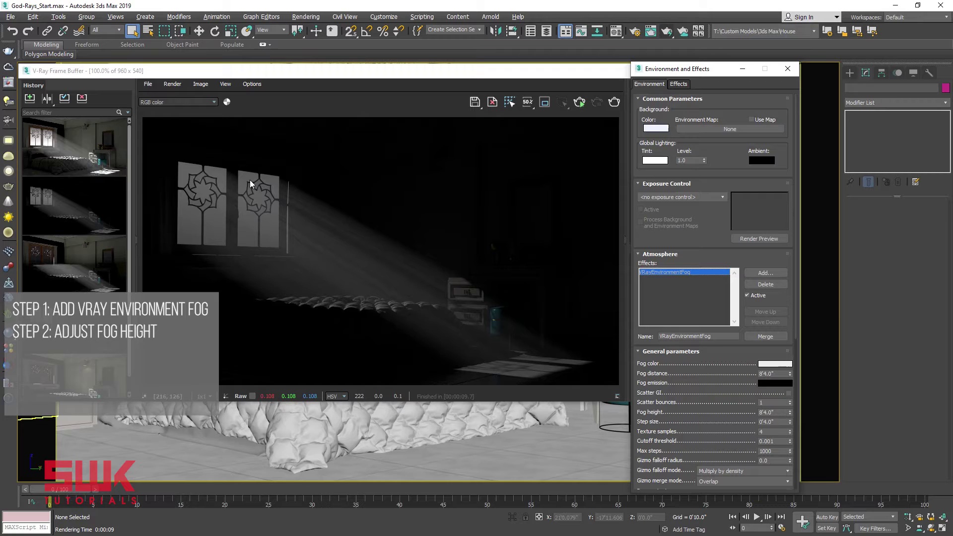
Lower the VRayEnvironmentFog height to 3'0" and re-render the scene.
double_click(778, 412)
text(30)
key(Return)
click(613, 103)
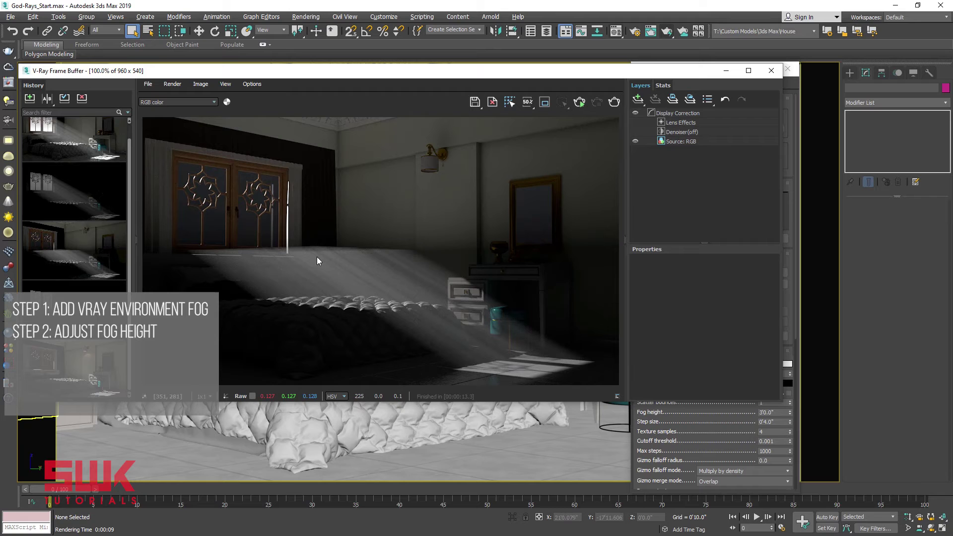
Draw a standard box primitive covering the bed and the window.
click(771, 70)
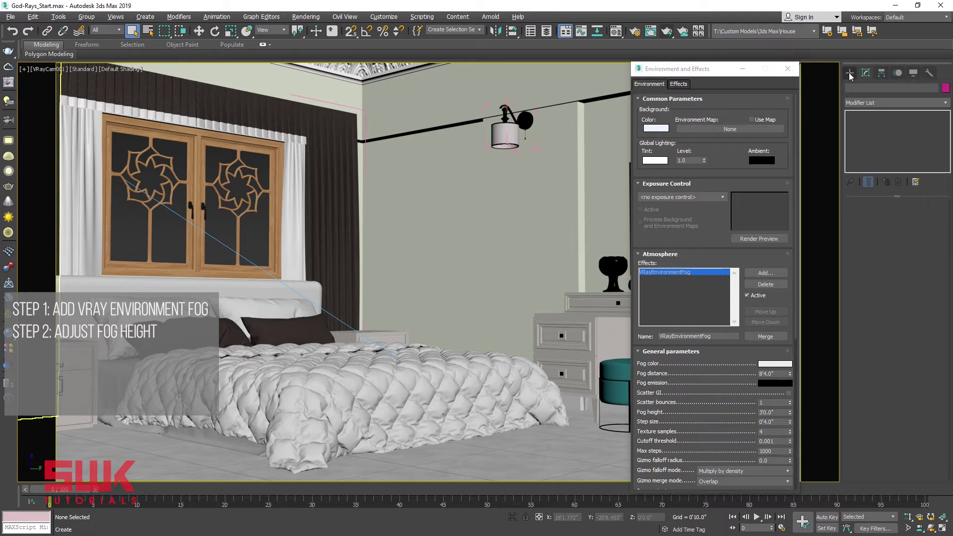
click(850, 75)
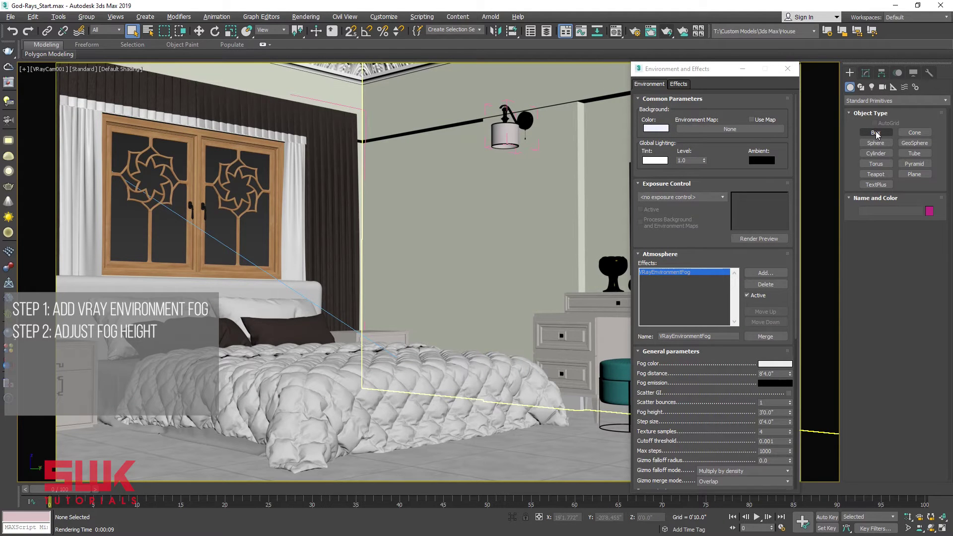
click(875, 132)
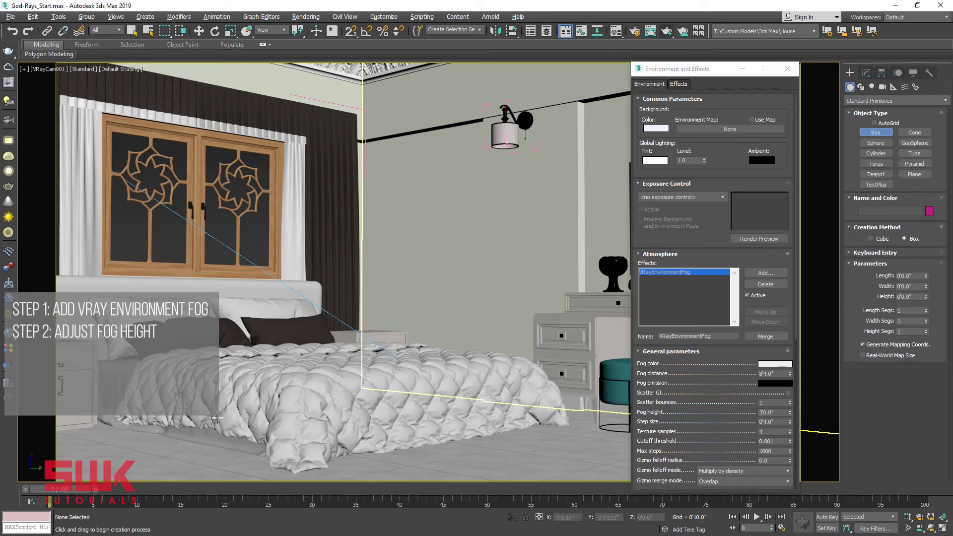
drag(189, 392, 97, 365)
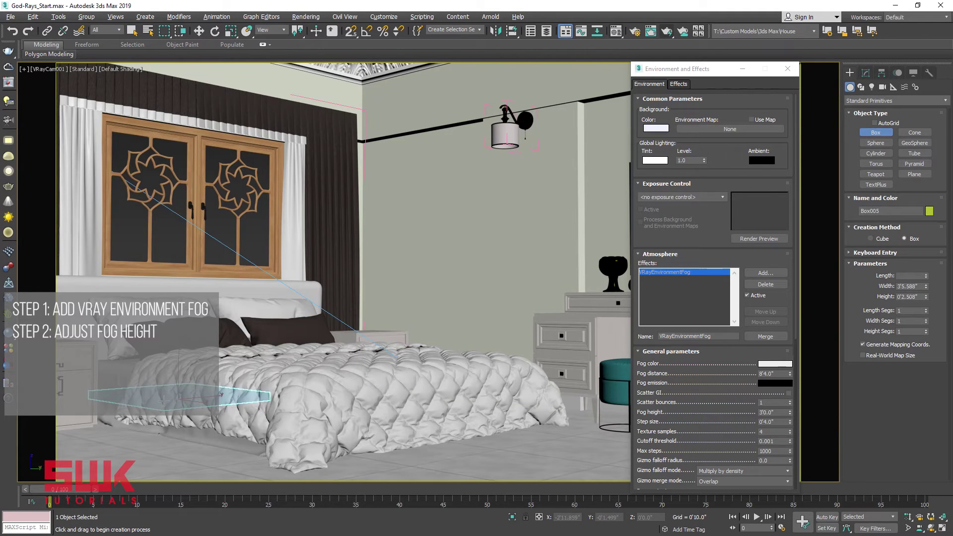
click(160, 182)
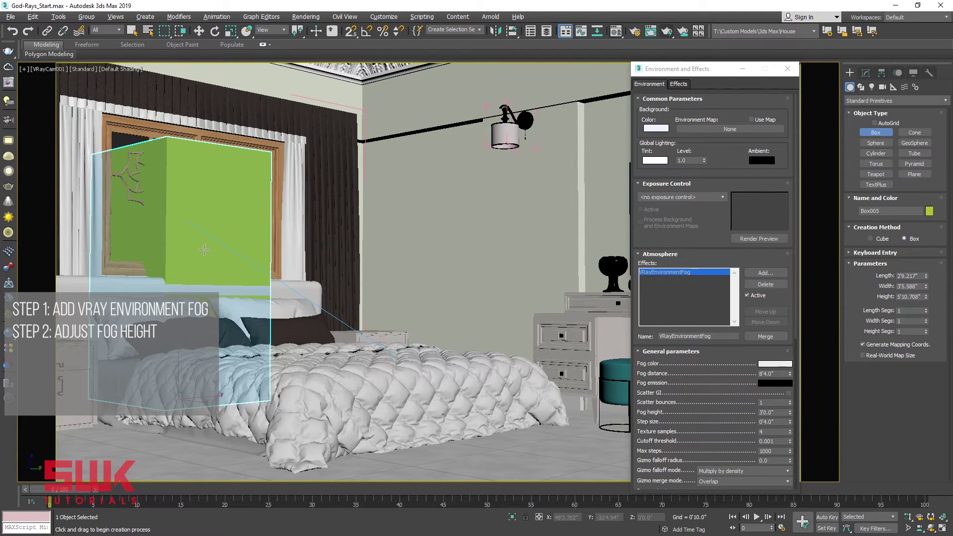
right_click(216, 291)
key(alt+w)
key(alt+w)
In the Left view, raise the box height to 6'5.071" to reach the window top.
key(z)
scroll(343, 284, down, 2)
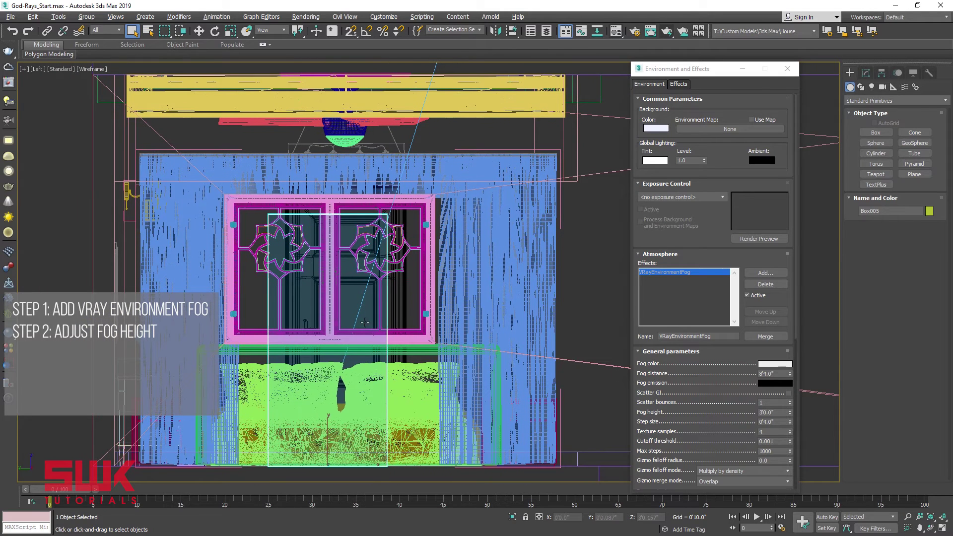
click(865, 72)
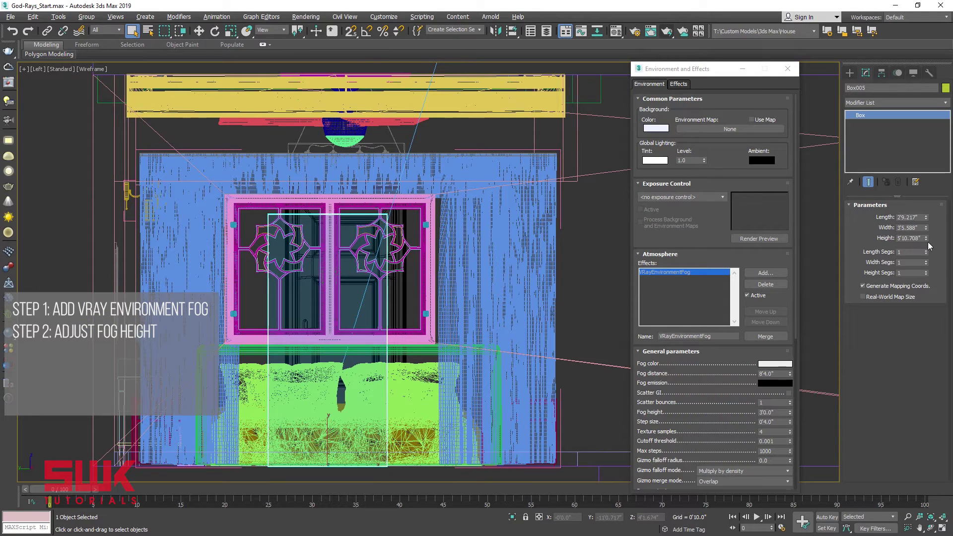
drag(925, 240, 916, 233)
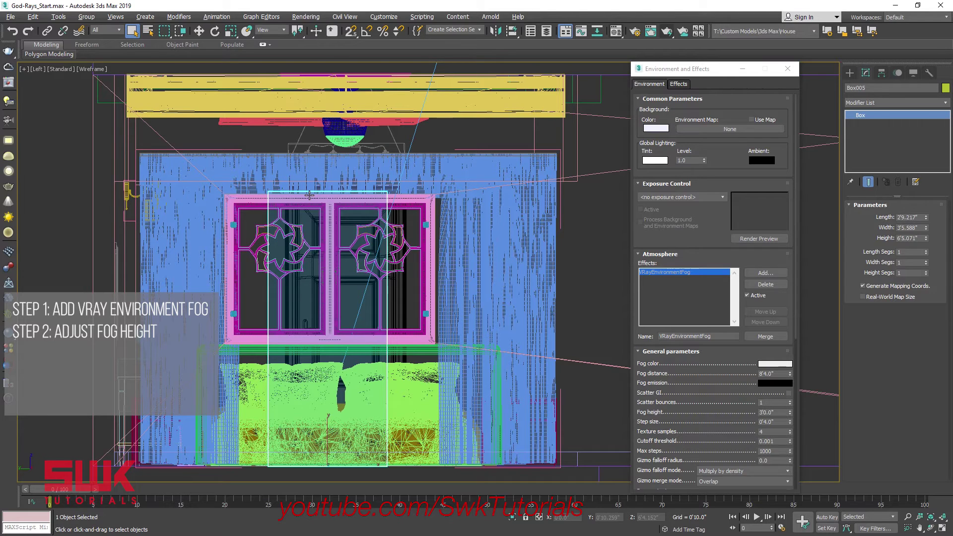
double_click(921, 238)
Set the fog height to 6'5.071" and render the camera view.
key(c)
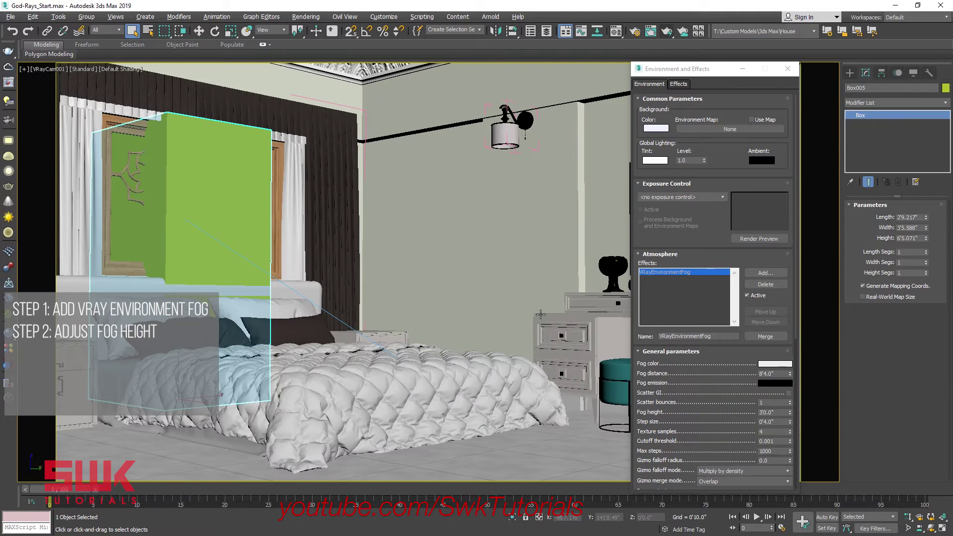
key(ctrl+d)
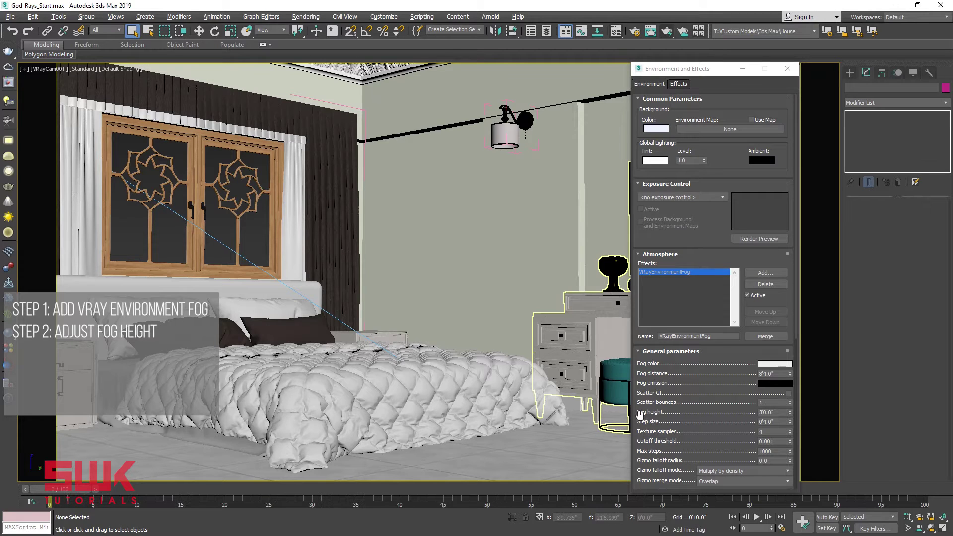
click(771, 412)
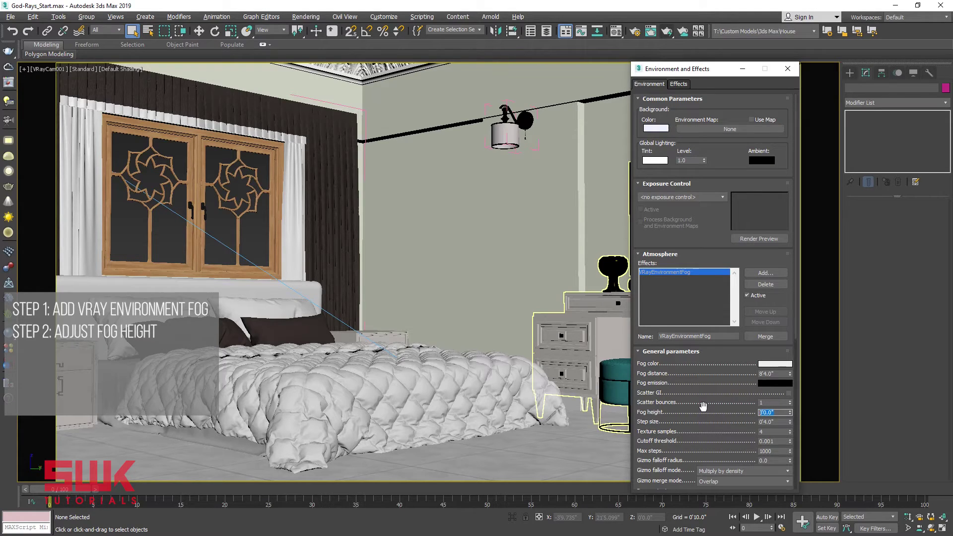
text(6'5.071)
click(667, 31)
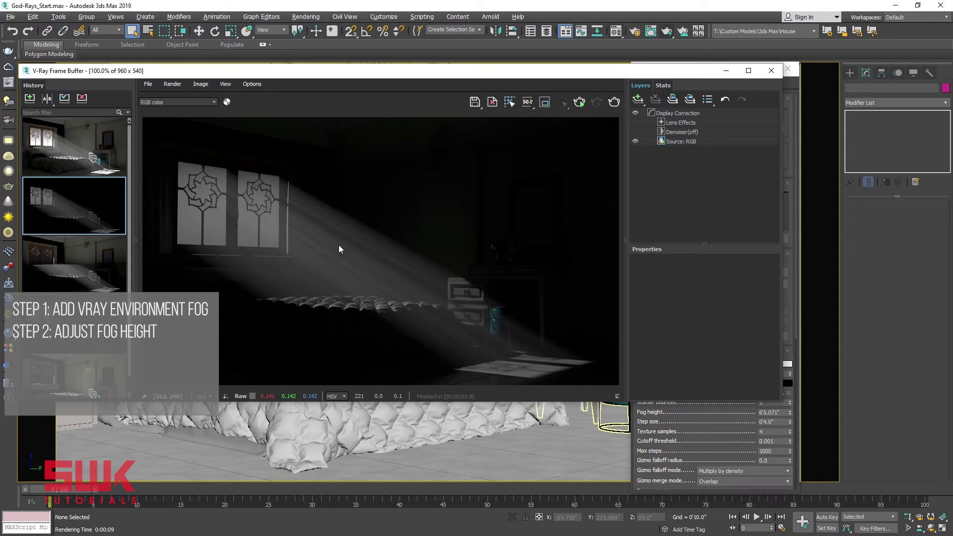
click(50, 221)
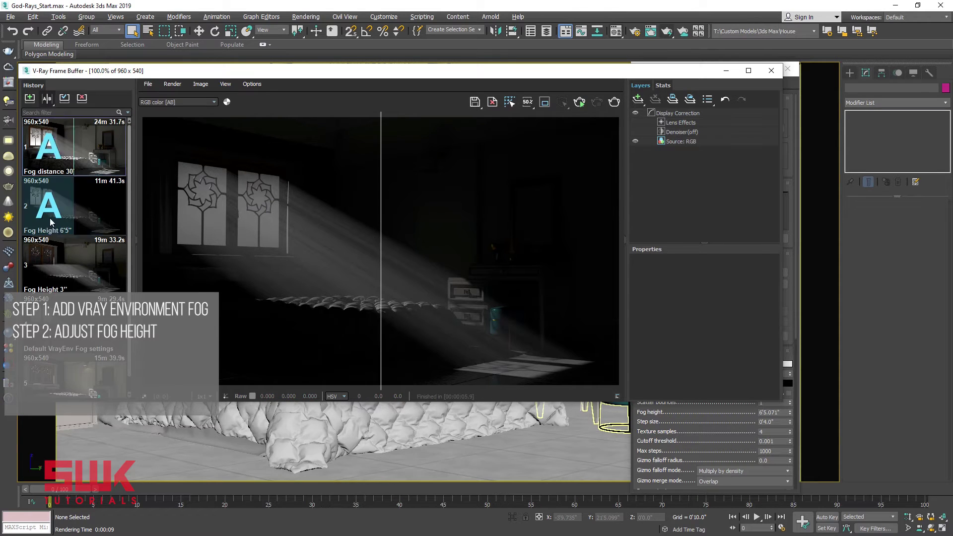
click(54, 257)
click(112, 211)
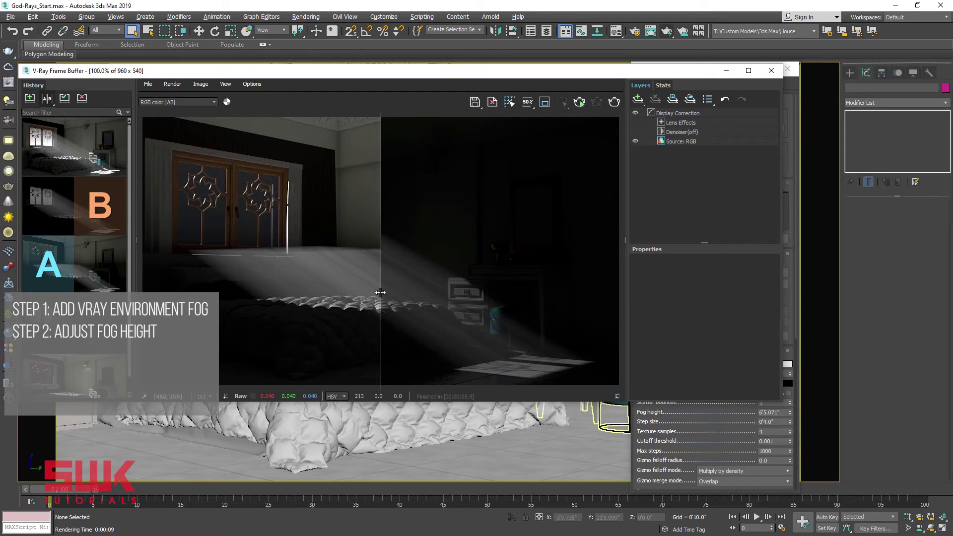
mouse_move(380, 298)
mouse_down()
mouse_move(637, 299)
mouse_move(156, 263)
mouse_up()
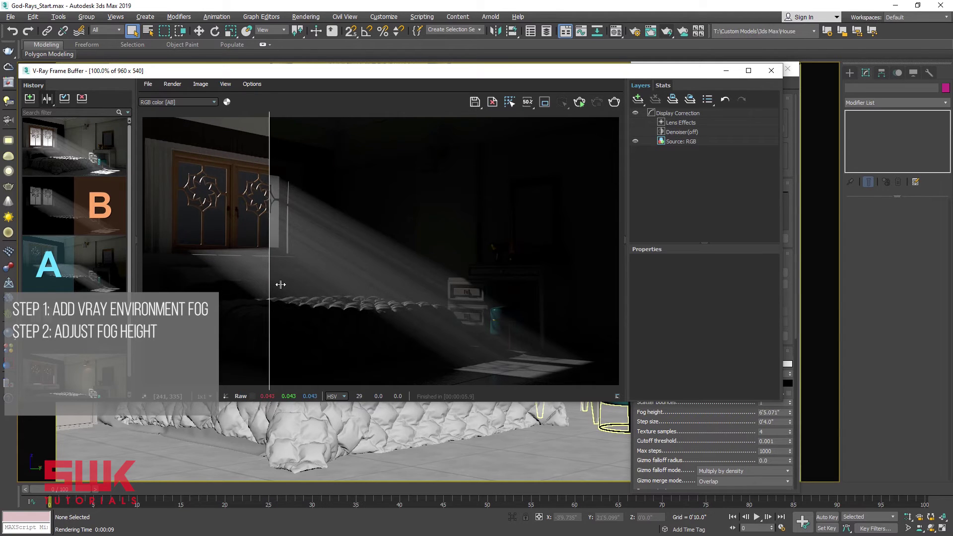
mouse_move(156, 263)
mouse_down()
mouse_move(585, 300)
mouse_move(248, 268)
mouse_up()
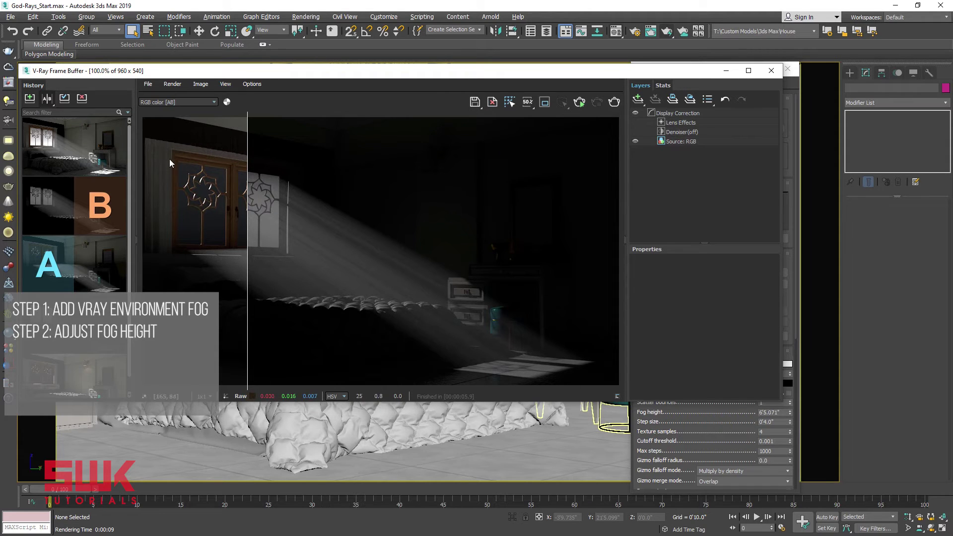
click(47, 97)
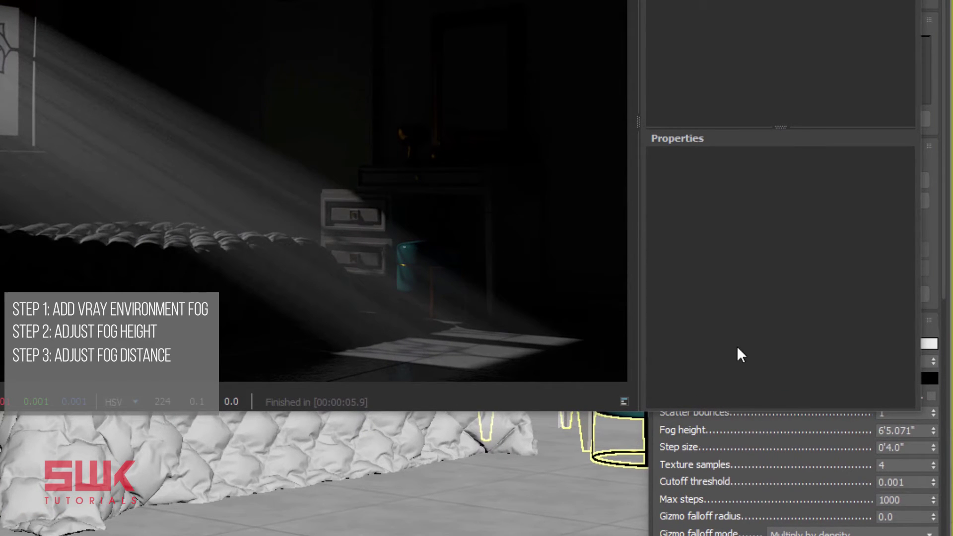
Extend the VRayEnvironmentFog distance to 30'0" and re-render the bedroom.
click(721, 440)
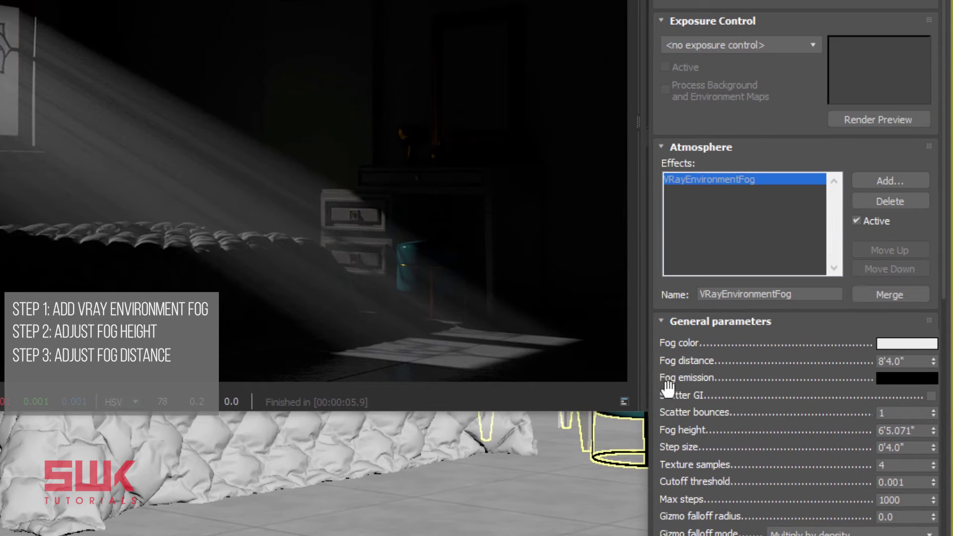
double_click(912, 361)
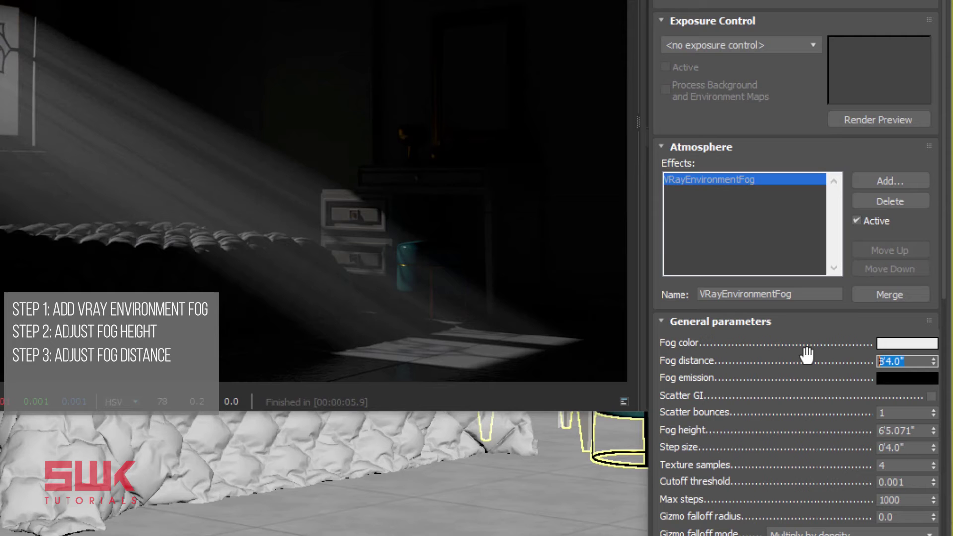
text(30)
key(Return)
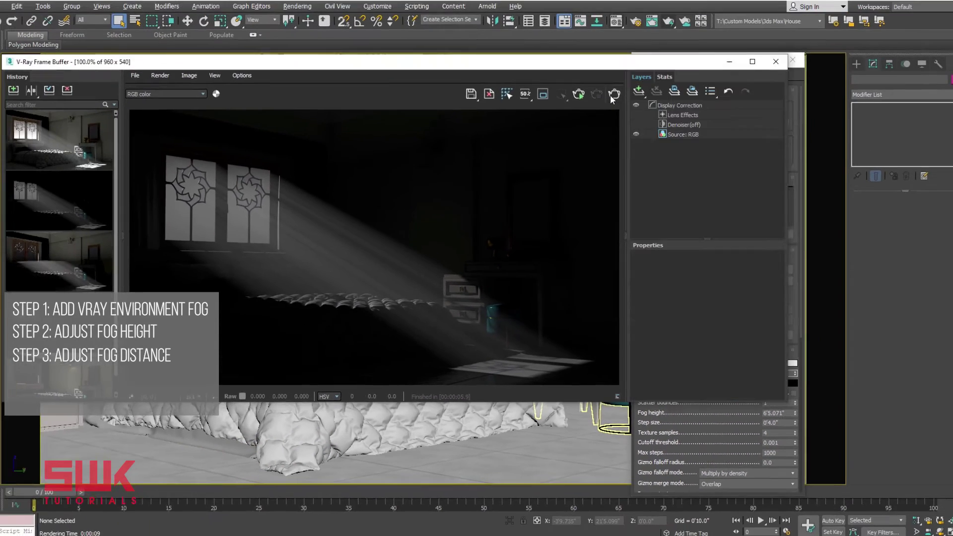
click(613, 102)
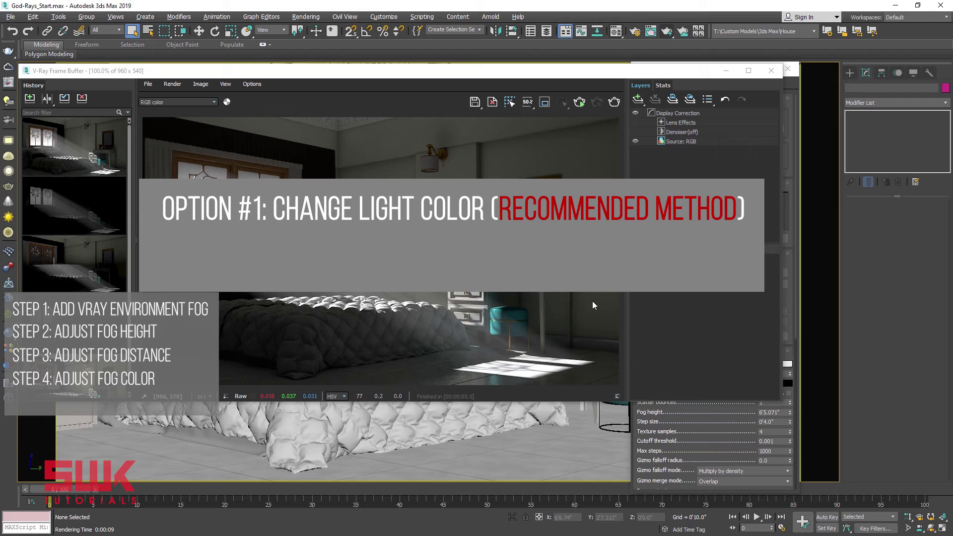
Select VRaySun001 in the Light Lister, then check the sun's filter colour and the fog colour.
click(9, 104)
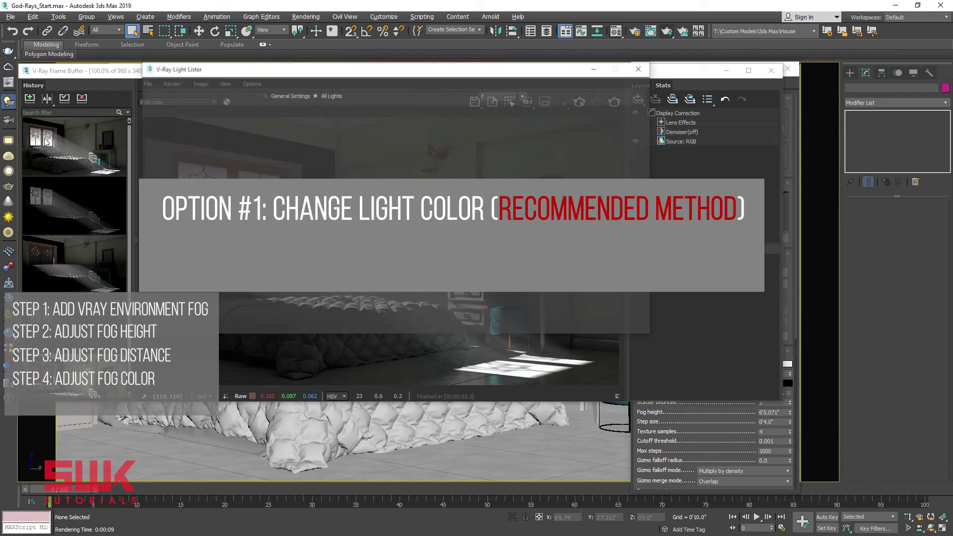
click(150, 167)
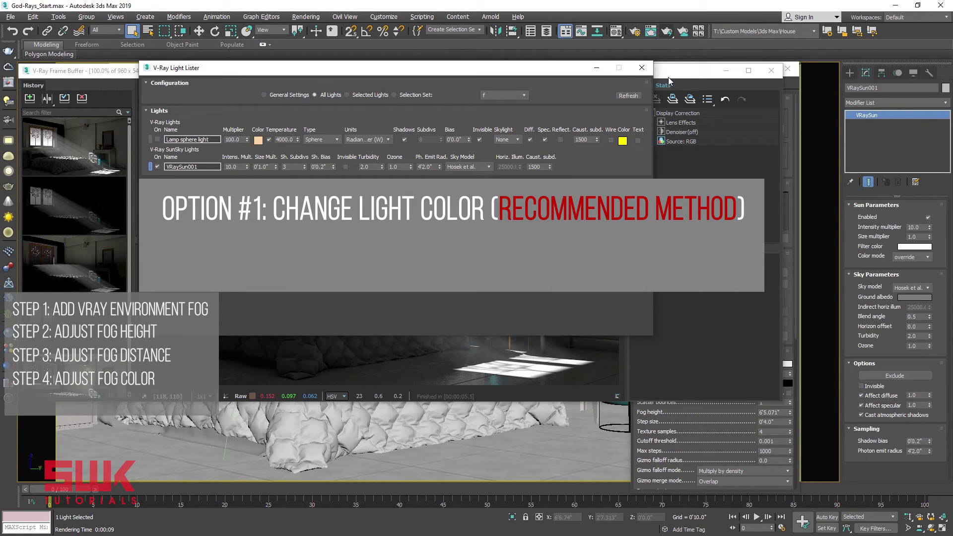
click(642, 68)
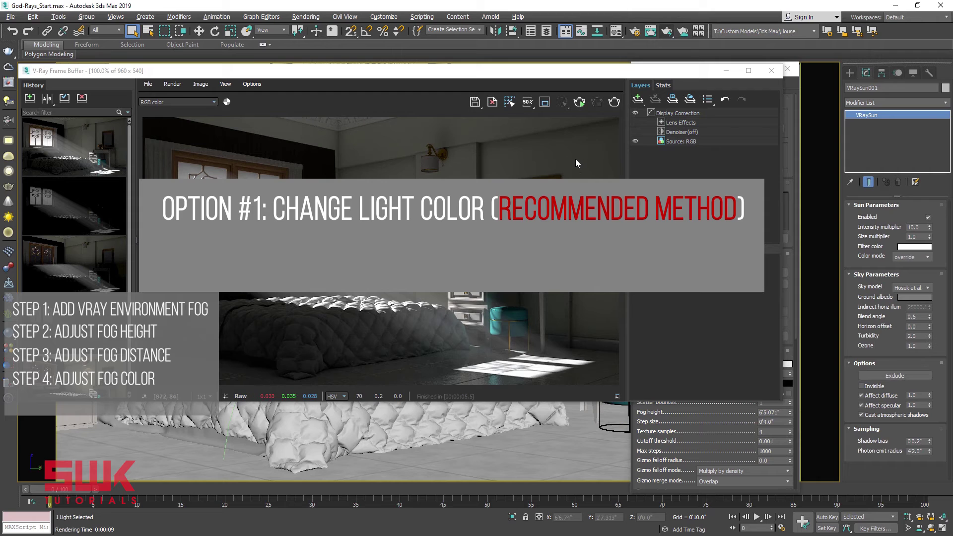
click(928, 250)
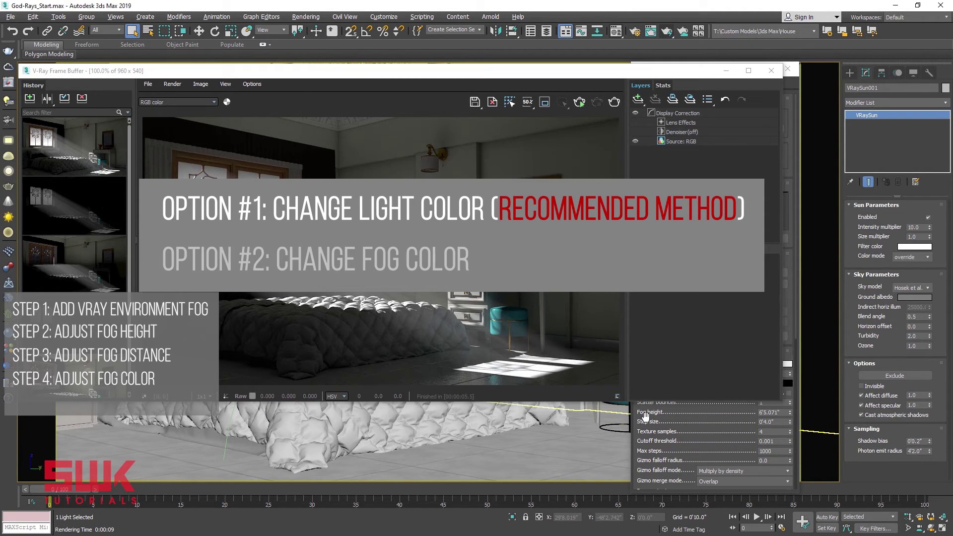
click(645, 416)
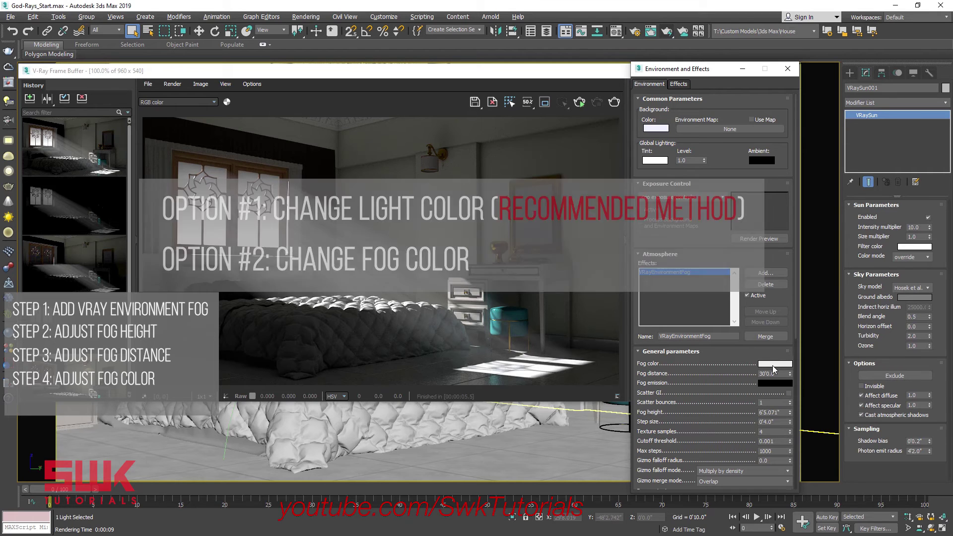
click(537, 296)
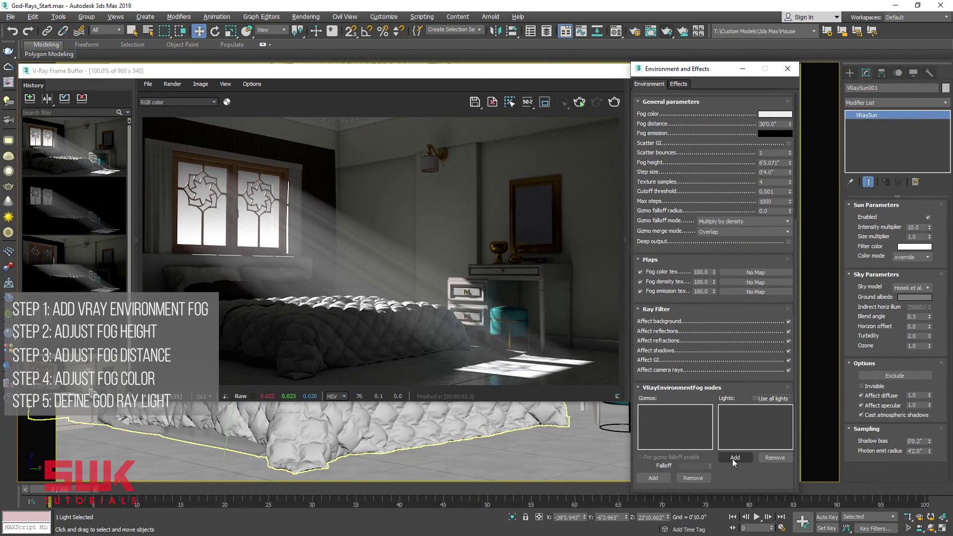
Add VRaySun001 to the fog's Lights list using Select by Name.
click(731, 459)
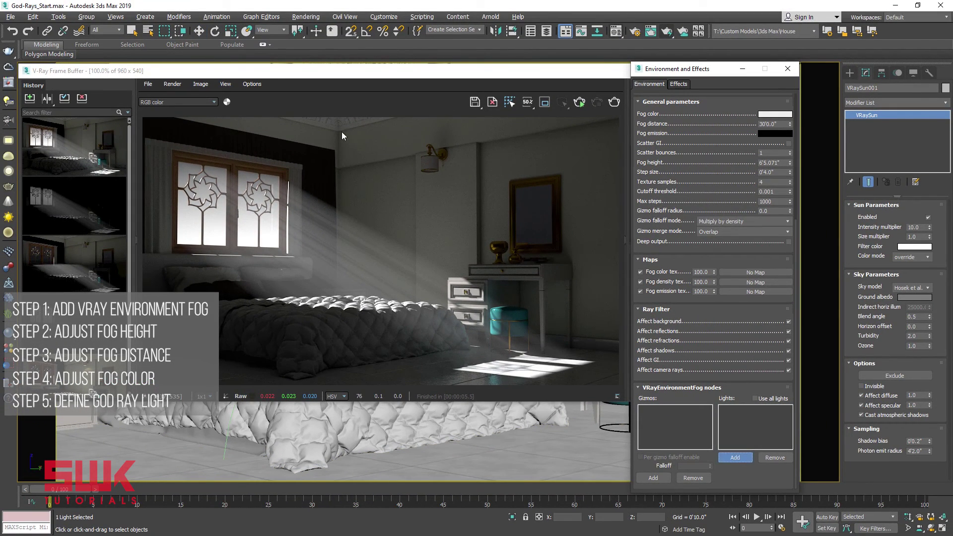
click(149, 32)
drag(316, 143, 248, 72)
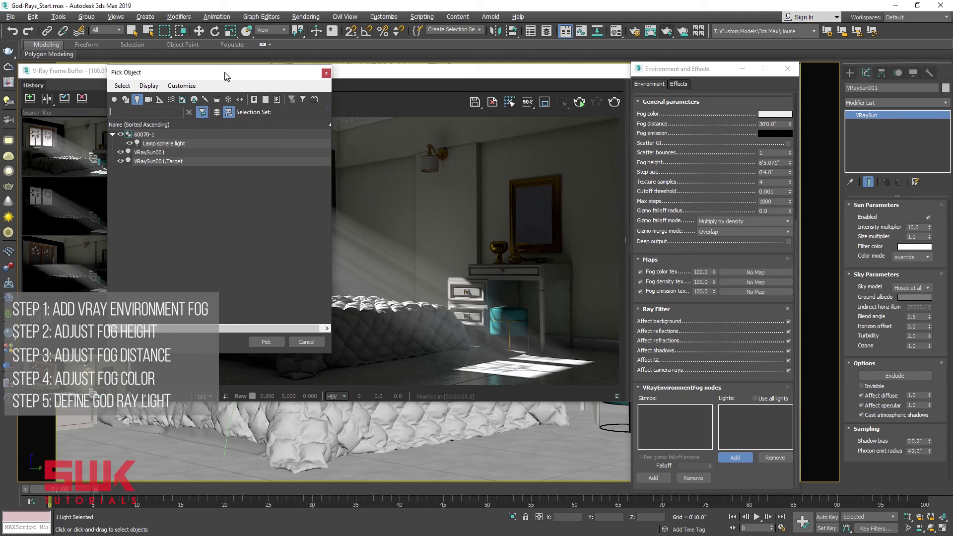
click(171, 146)
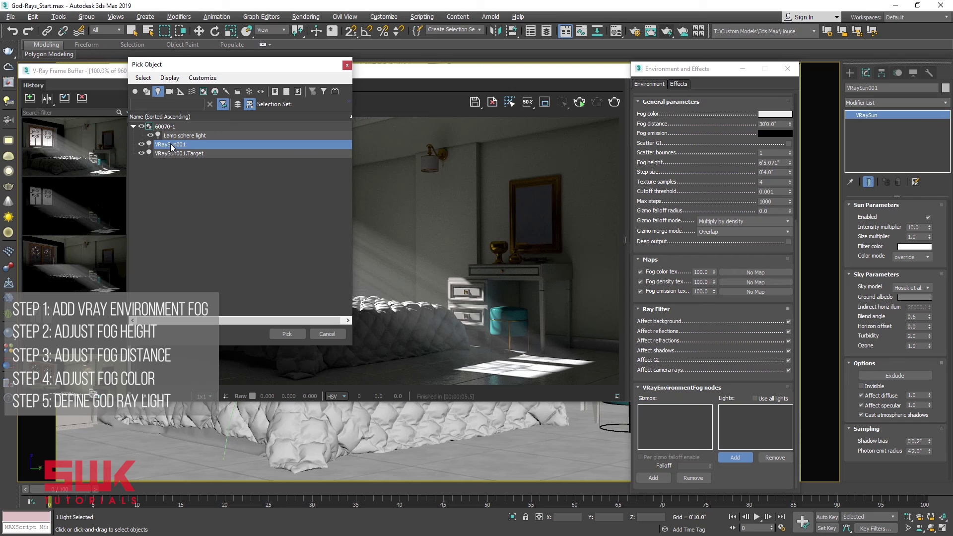
click(286, 334)
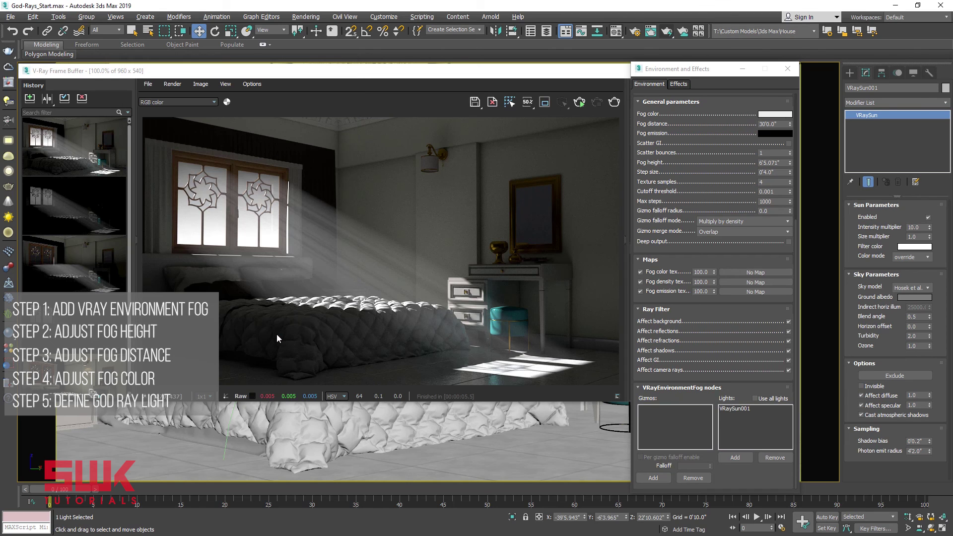